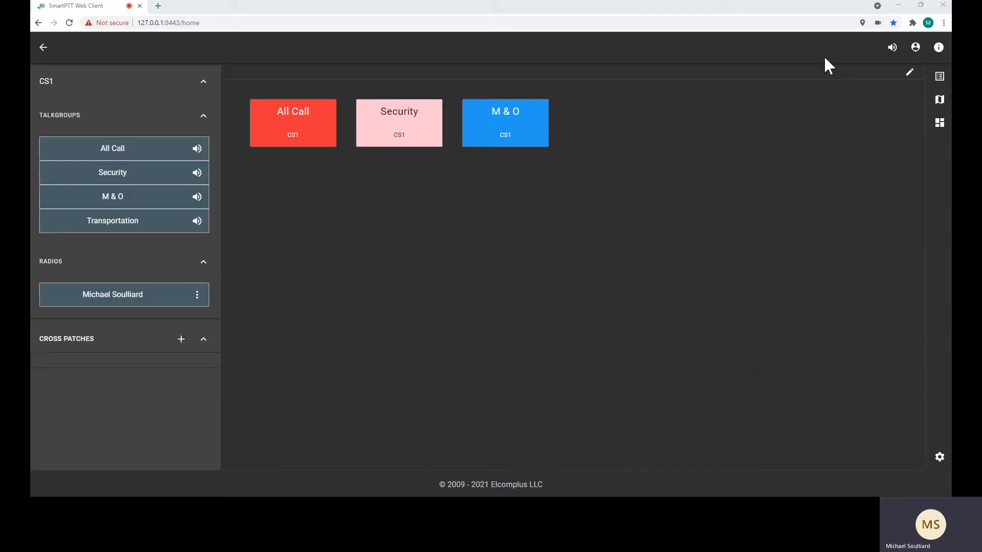
# View the map of radio locations and the event log of calls, and return to the custom console
pyautogui.click(938, 128)
pyautogui.click(940, 100)
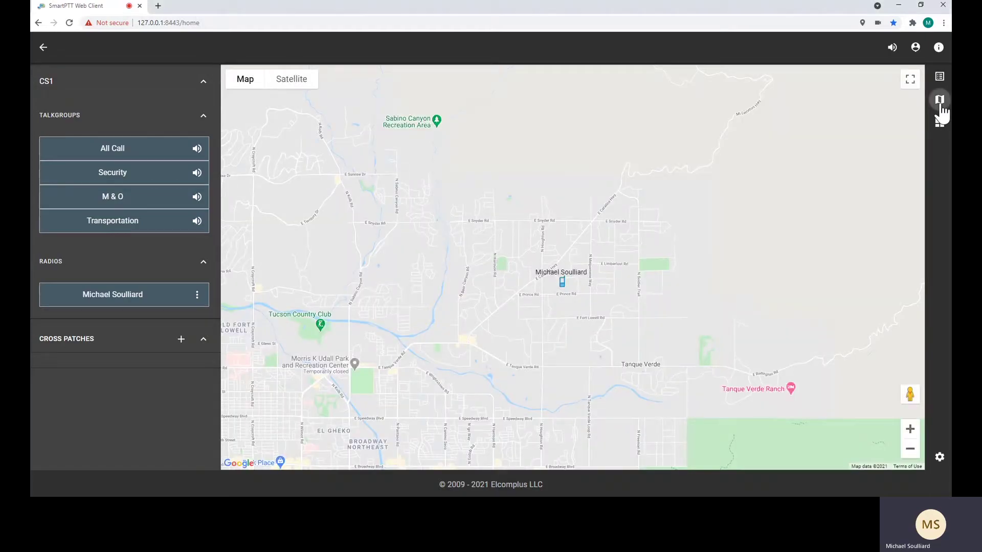
pyautogui.click(940, 77)
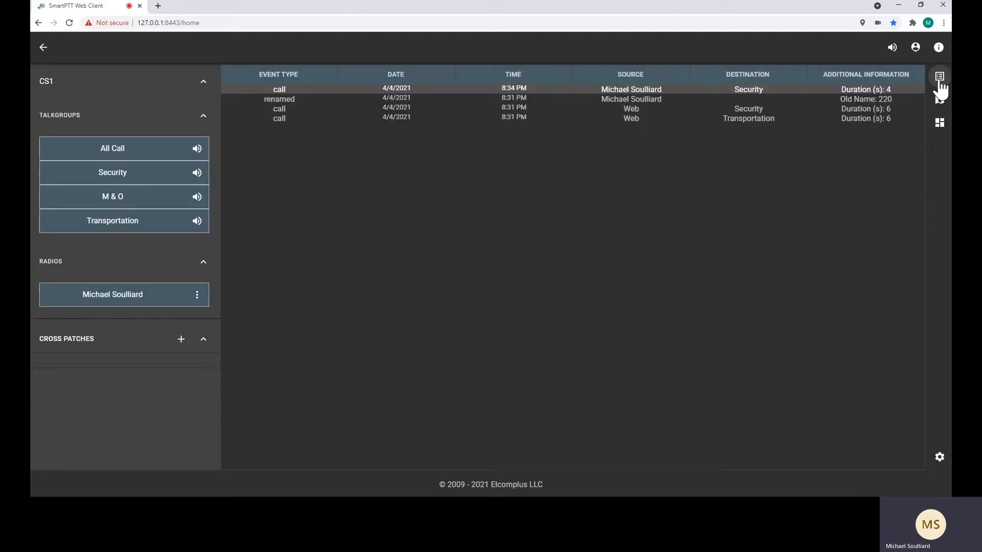
pyautogui.click(940, 123)
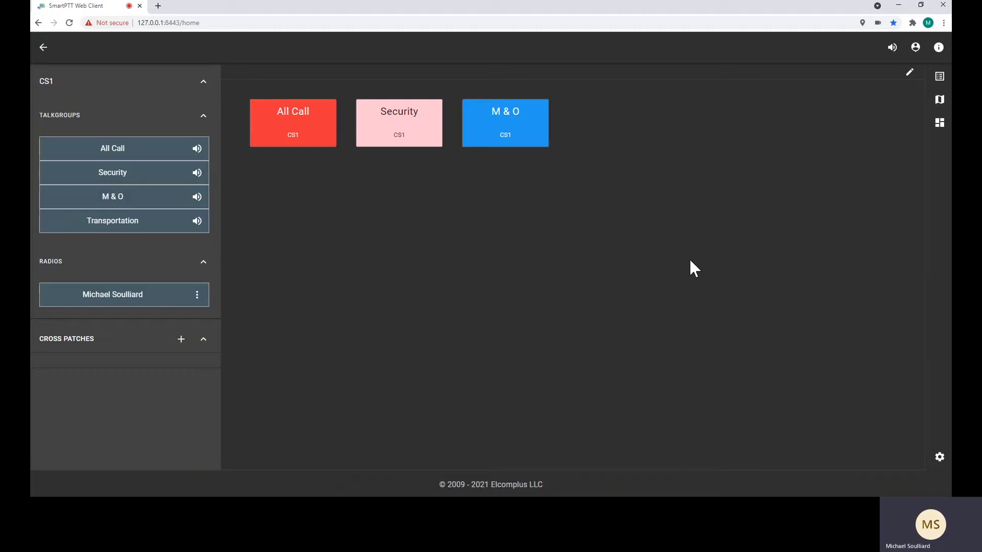
# Edit the custom console and remove the M & O tile
pyautogui.click(910, 72)
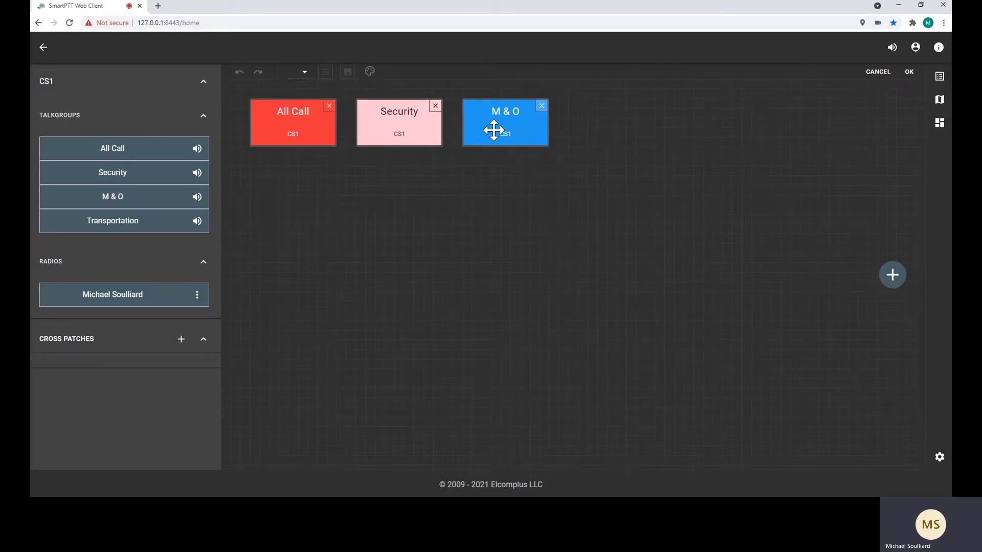
pyautogui.click(541, 106)
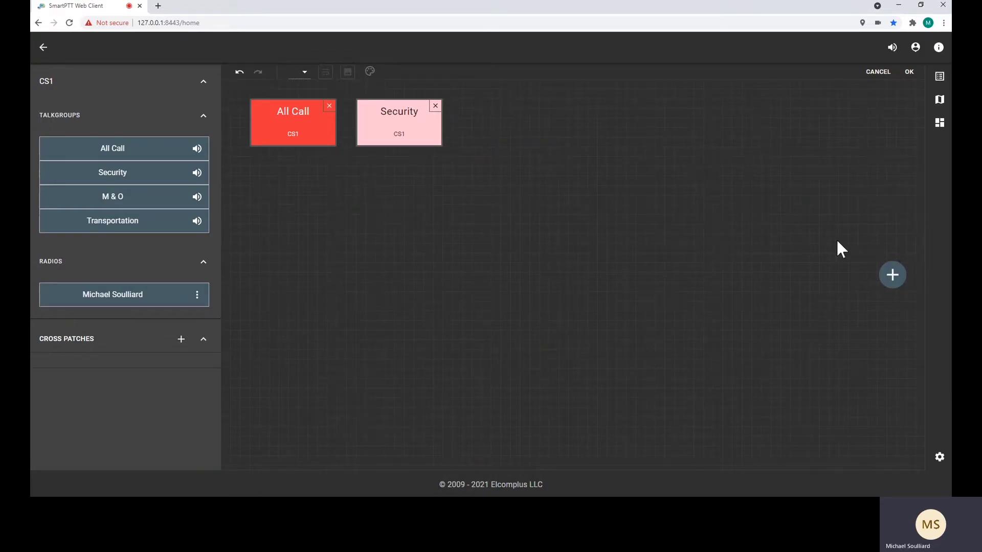
# Add the M & O and Transportation talkgroups from CS1 as tiles in the same row as the Security tile
pyautogui.click(892, 276)
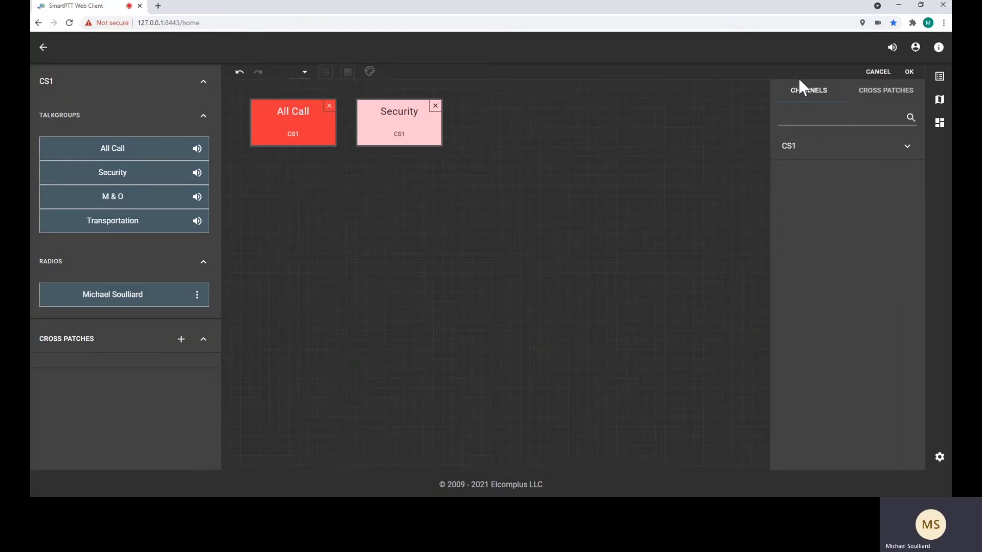
pyautogui.click(906, 147)
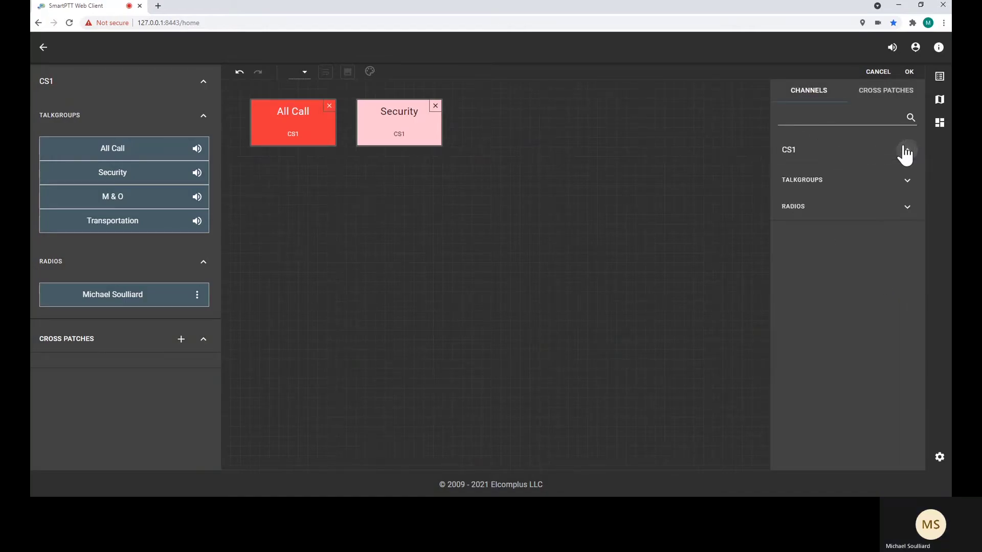
pyautogui.click(875, 184)
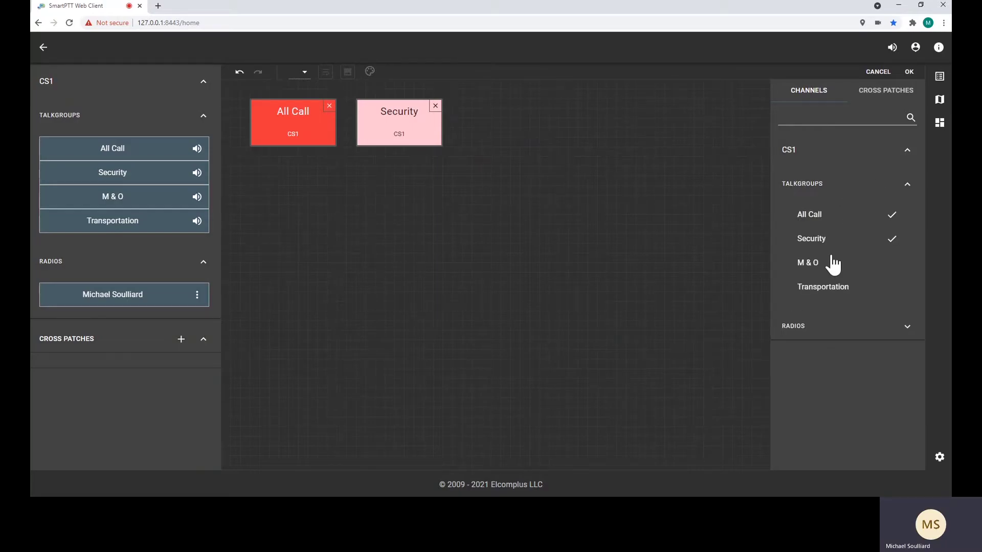
pyautogui.moveTo(817, 271); pyautogui.dragTo(461, 97)
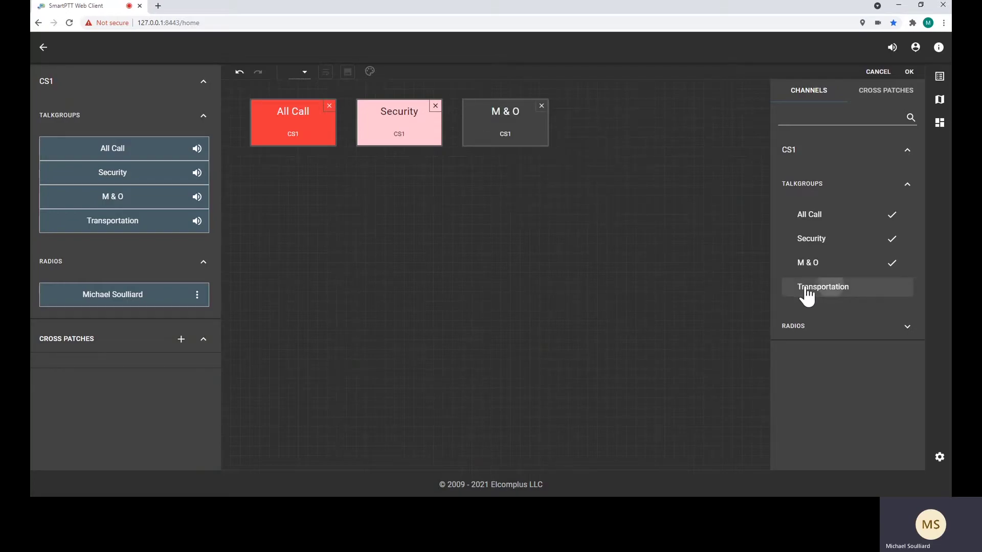
pyautogui.moveTo(806, 291); pyautogui.dragTo(570, 101)
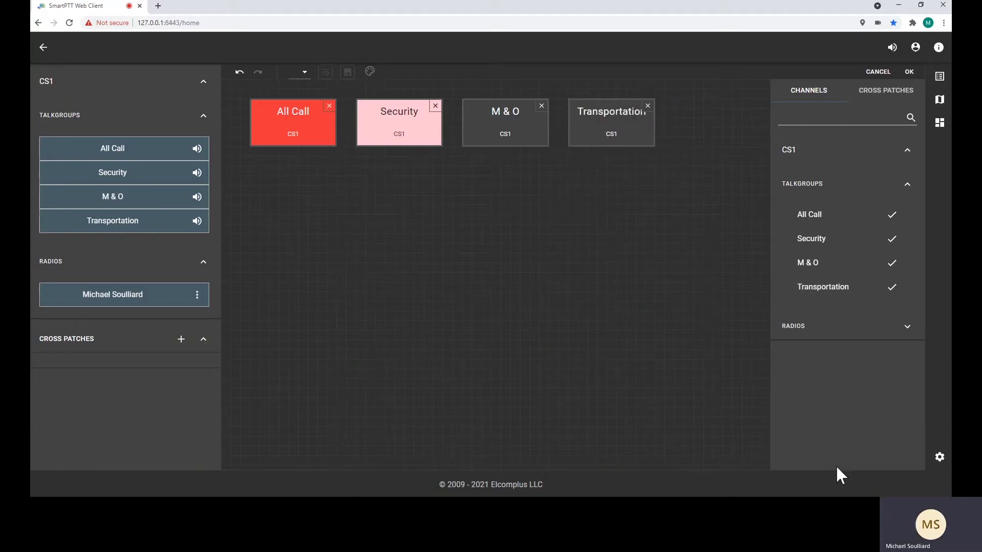
pyautogui.click(692, 375)
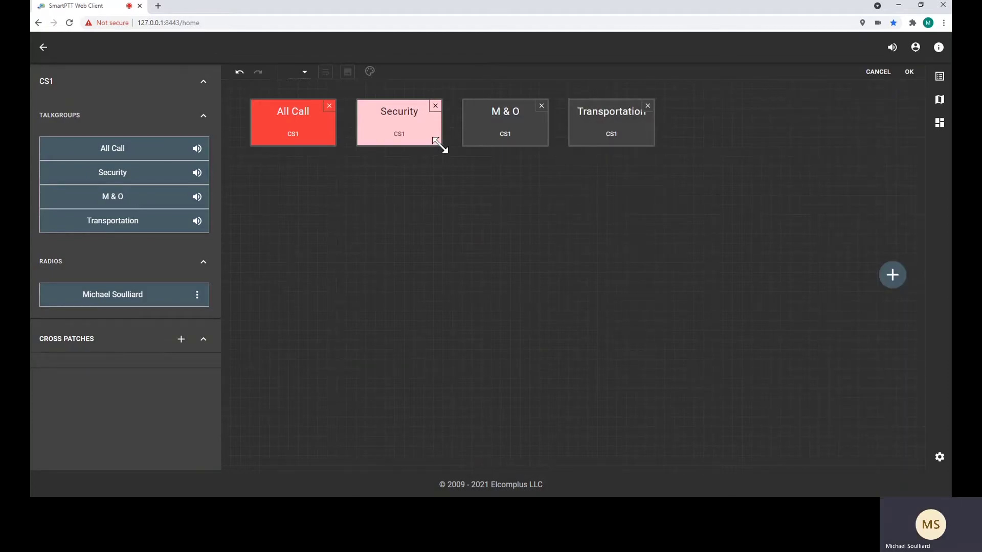
# Colour the M & O tile medium blue
pyautogui.click(491, 122)
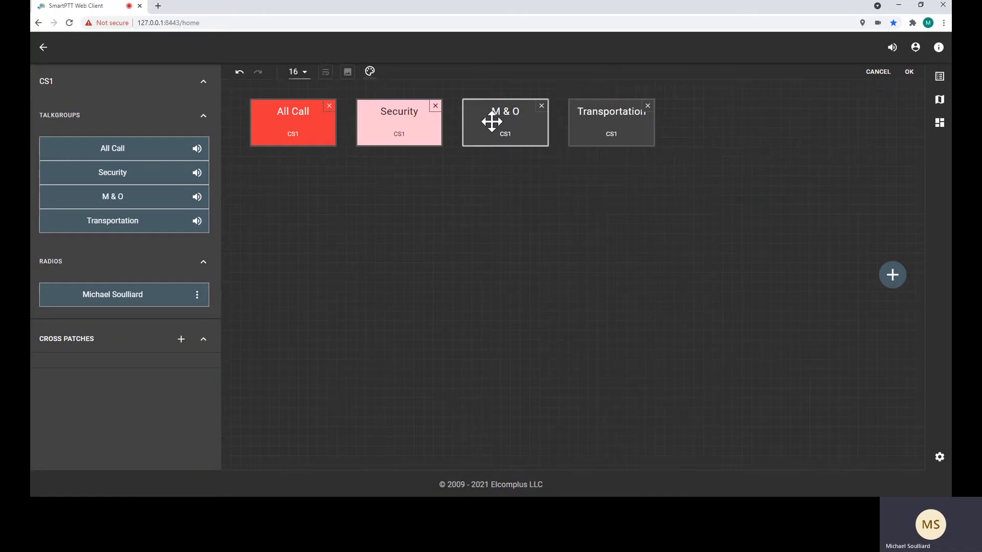
pyautogui.click(370, 72)
pyautogui.scroll(-1, 390, 189)
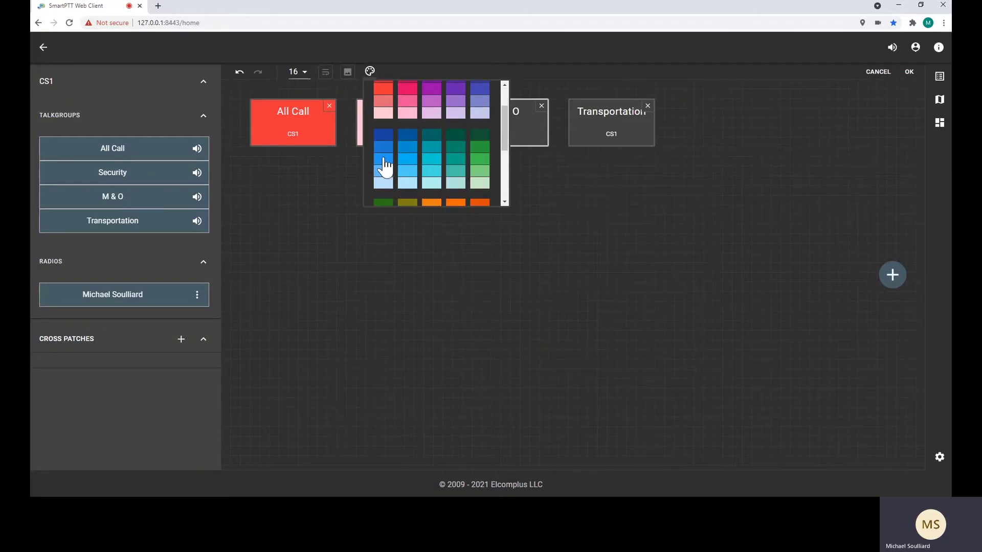
pyautogui.click(384, 166)
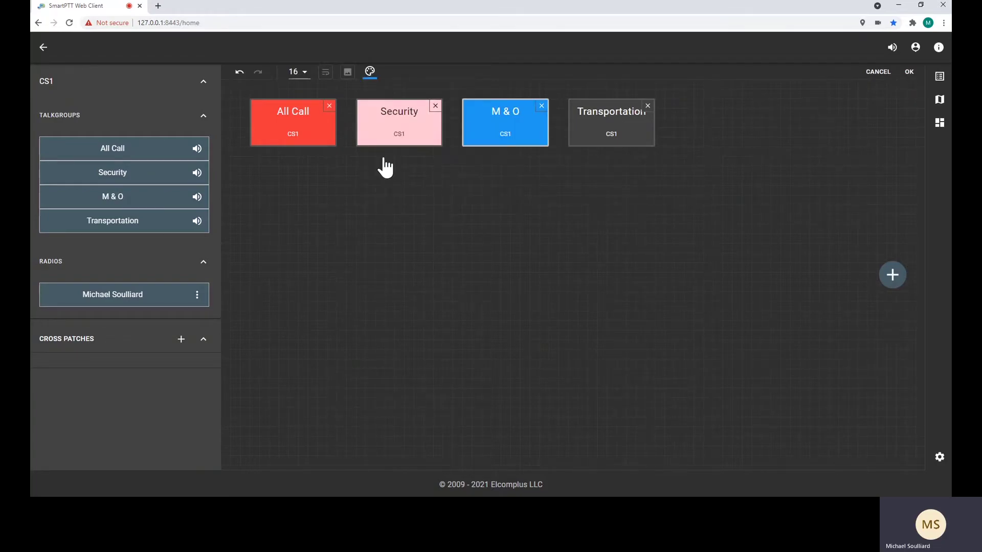
# Colour the Transportation tile light yellow
pyautogui.click(601, 119)
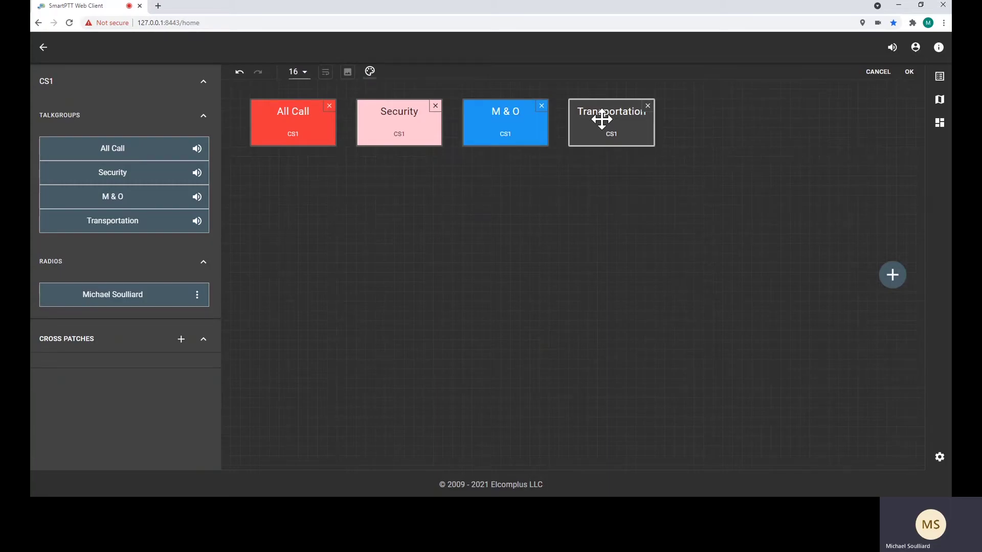
pyautogui.click(369, 71)
pyautogui.scroll(-5, 437, 156)
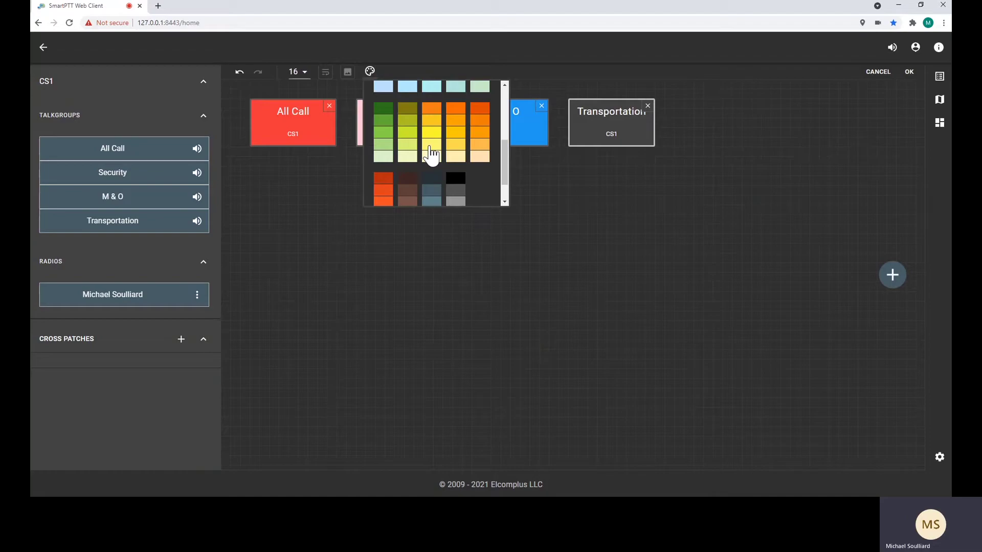
pyautogui.click(430, 149)
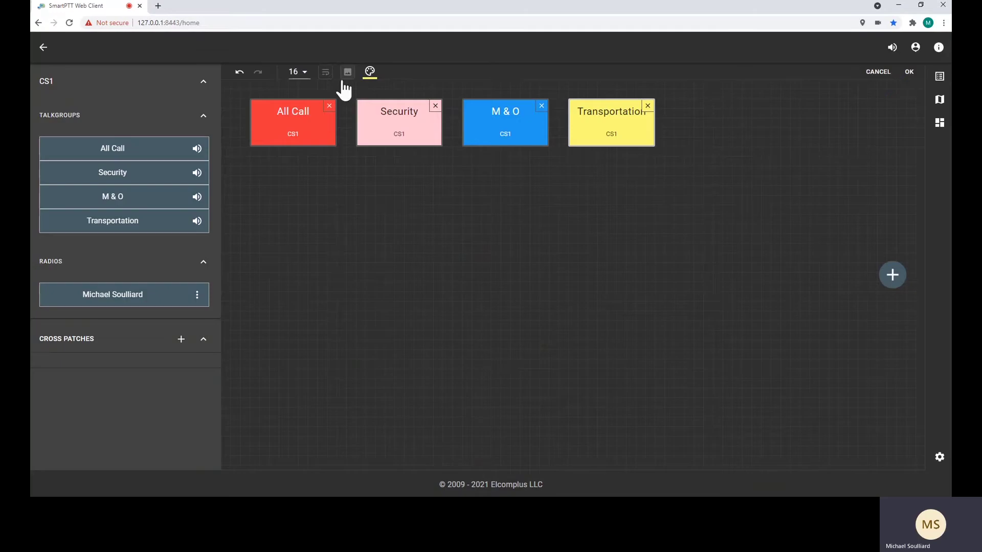
# Try font size 14 on the Transportation tile and return it to 16
pyautogui.click(302, 73)
pyautogui.click(303, 102)
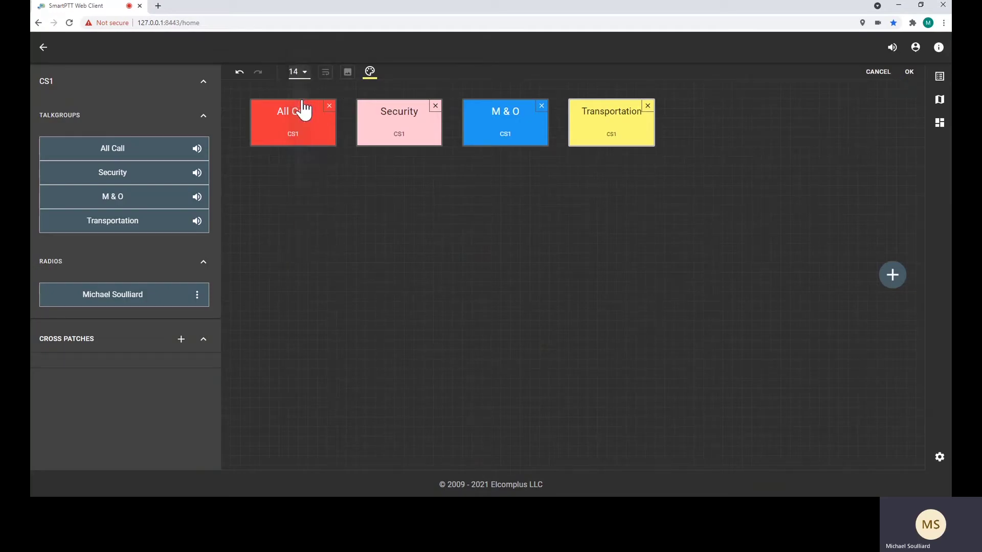
pyautogui.click(305, 73)
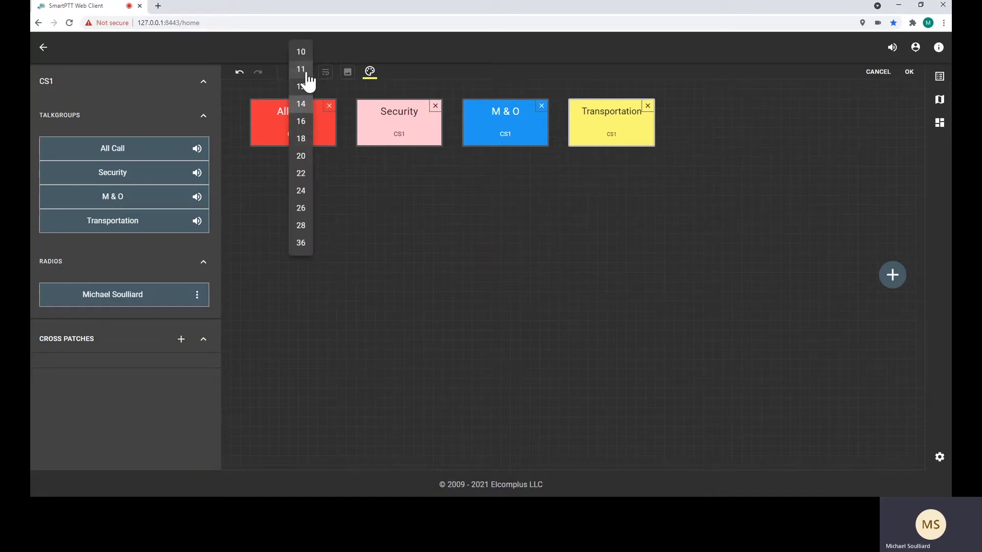
pyautogui.click(300, 123)
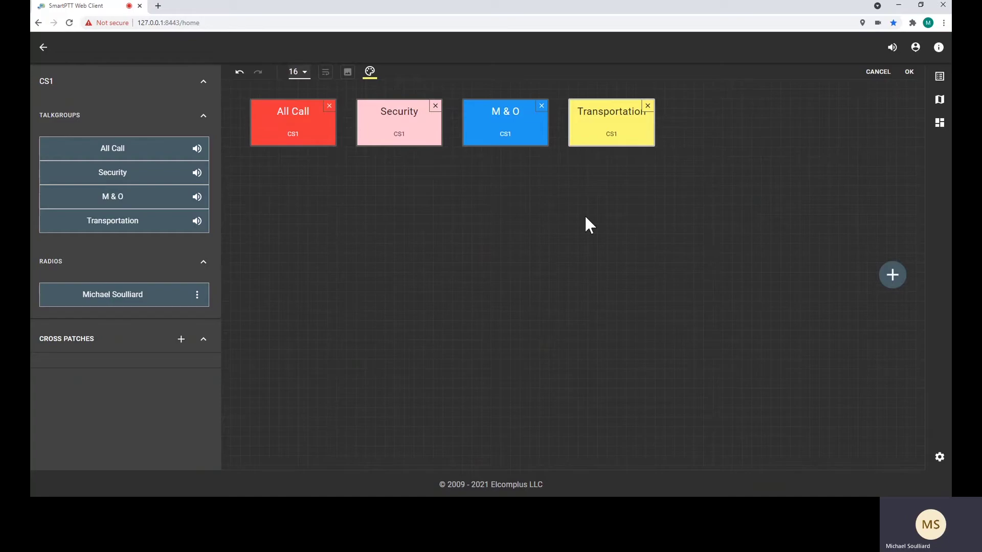
# Save the edited custom console layout
pyautogui.click(909, 74)
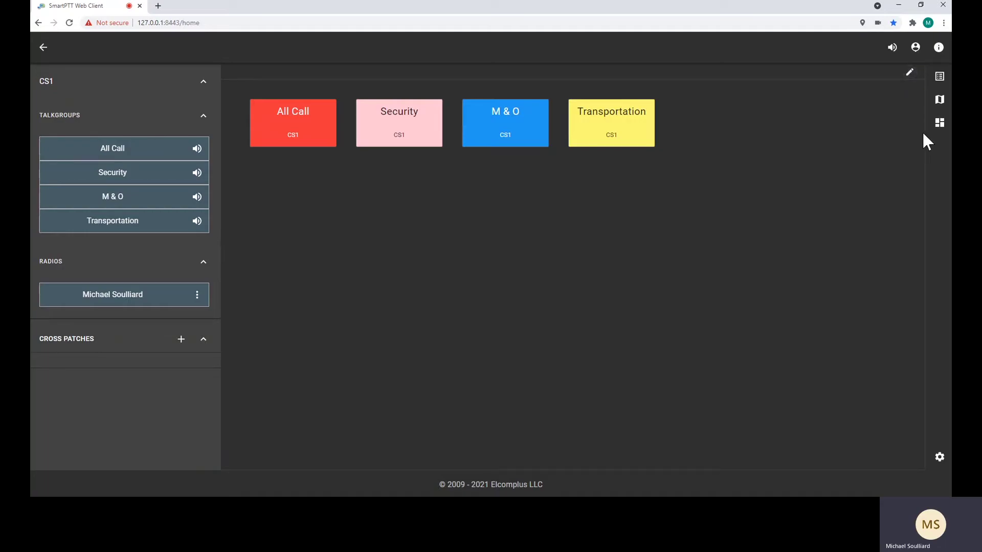
# Change the interface layout to two stacked working areas, with the map in the first and the custom console in the second
pyautogui.click(940, 460)
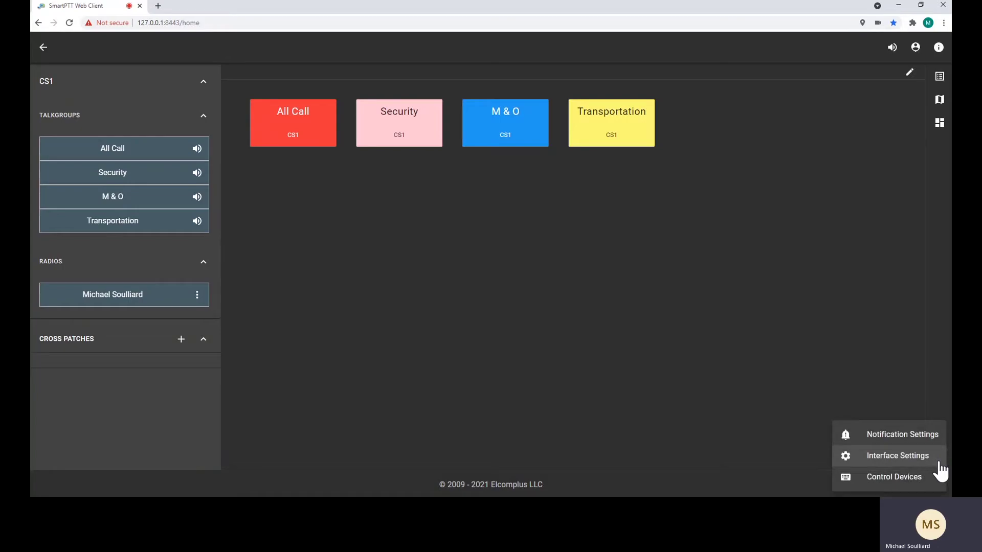
pyautogui.click(885, 461)
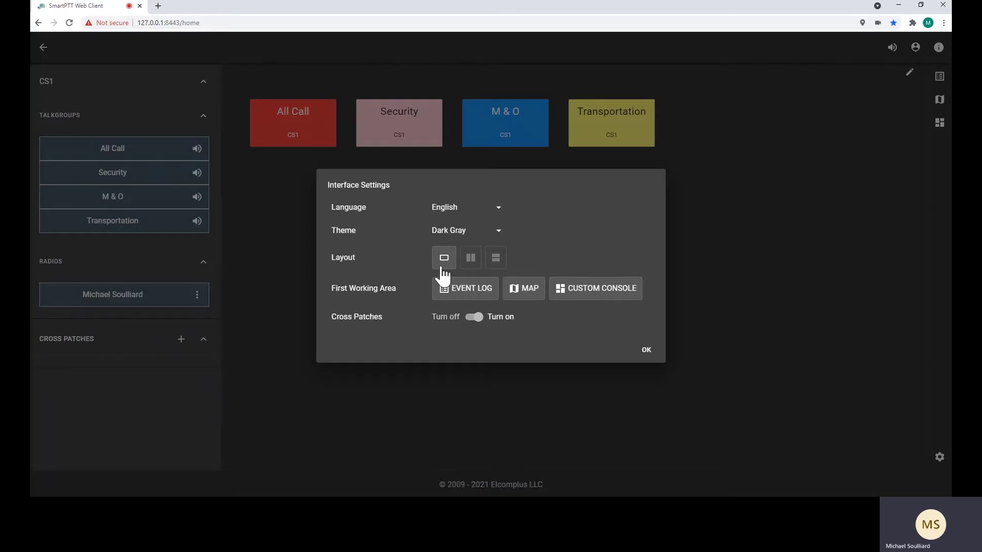
pyautogui.click(471, 261)
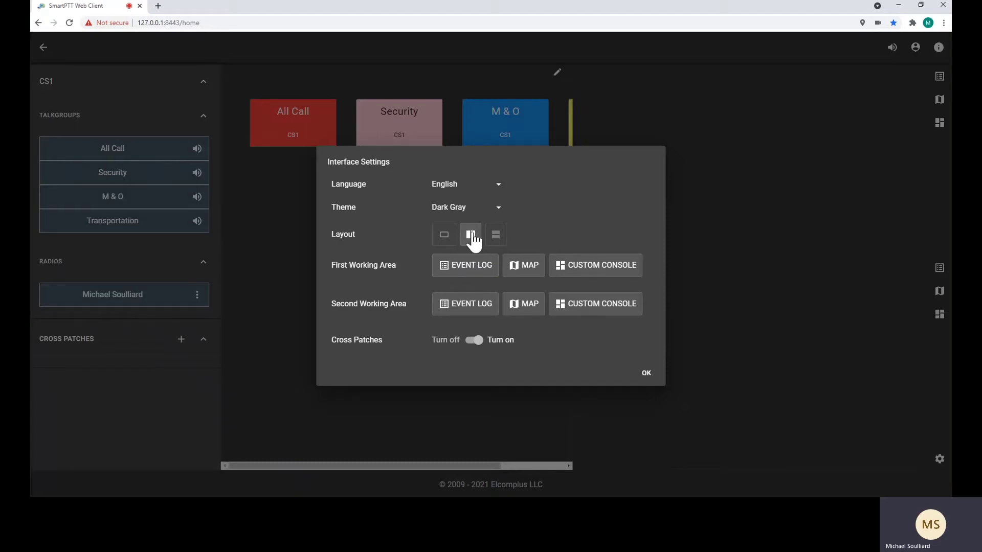
pyautogui.click(495, 240)
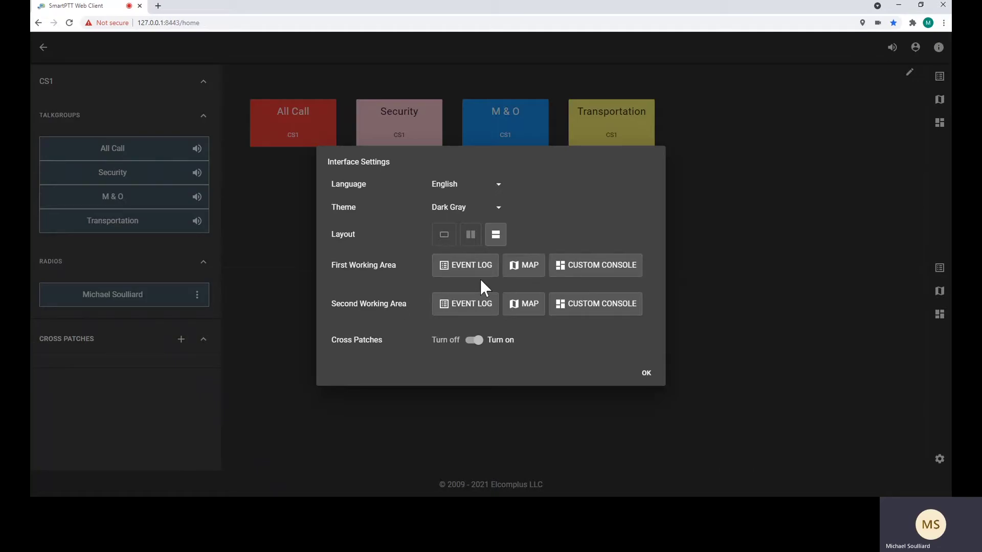
pyautogui.click(645, 375)
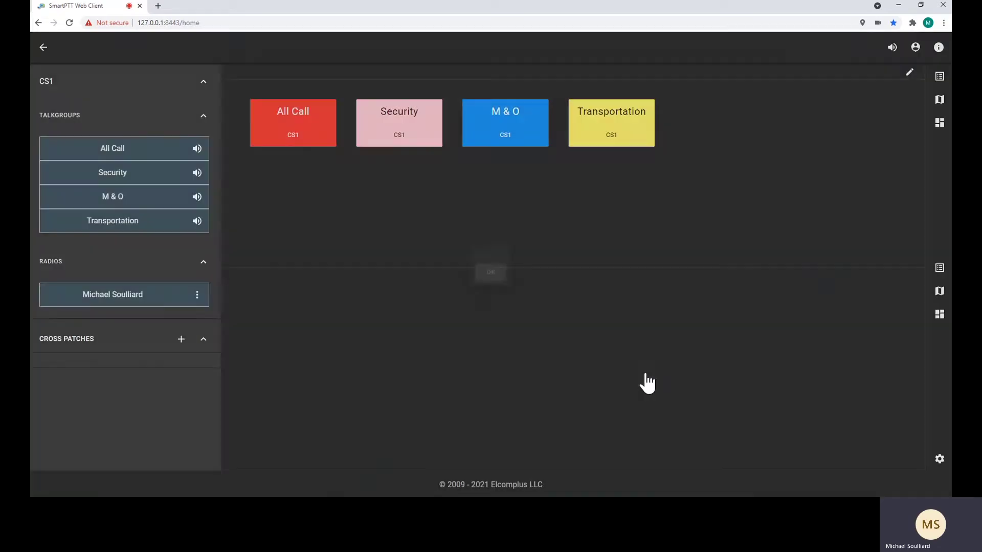
pyautogui.click(938, 317)
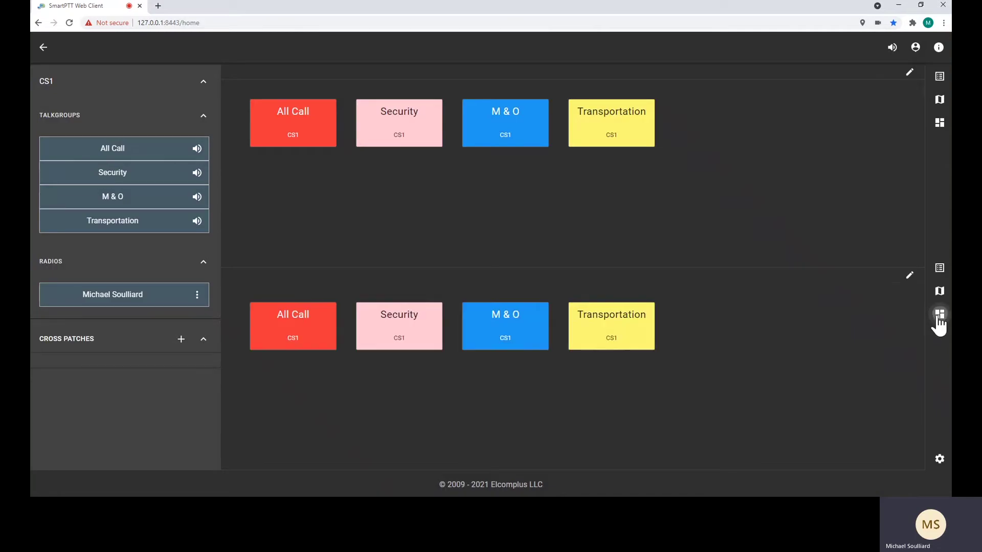
pyautogui.click(940, 101)
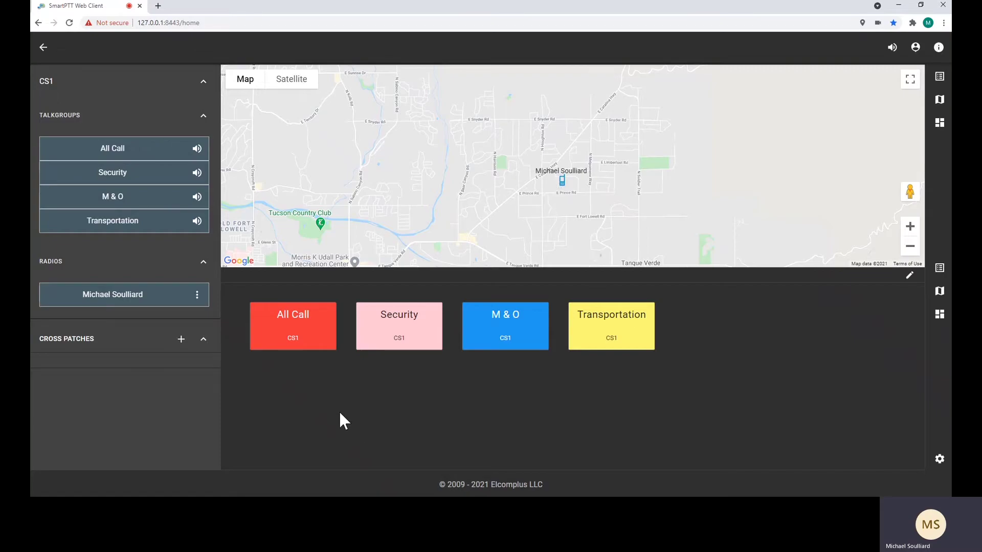
# Make a short voice call to the Security talkgroup from its custom console tile
pyautogui.click(408, 341)
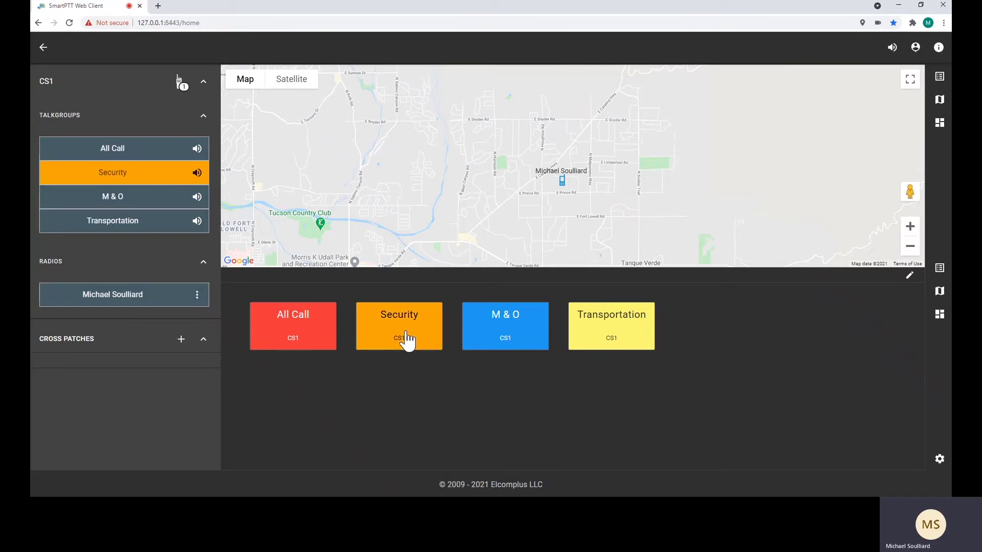
pyautogui.click(408, 341)
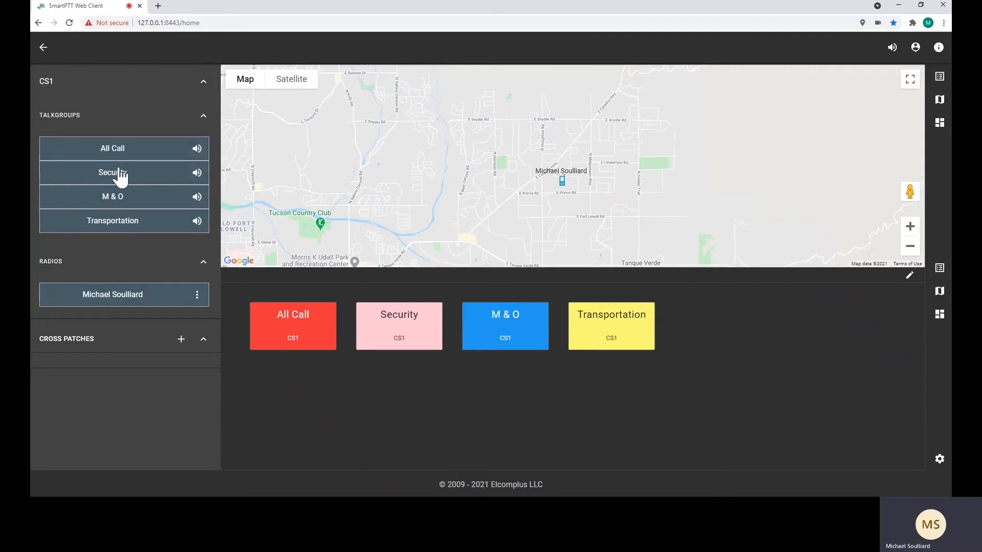
# Mute the Security and M & O talkgroups and unmute both again
pyautogui.click(198, 174)
pyautogui.click(197, 197)
pyautogui.click(199, 174)
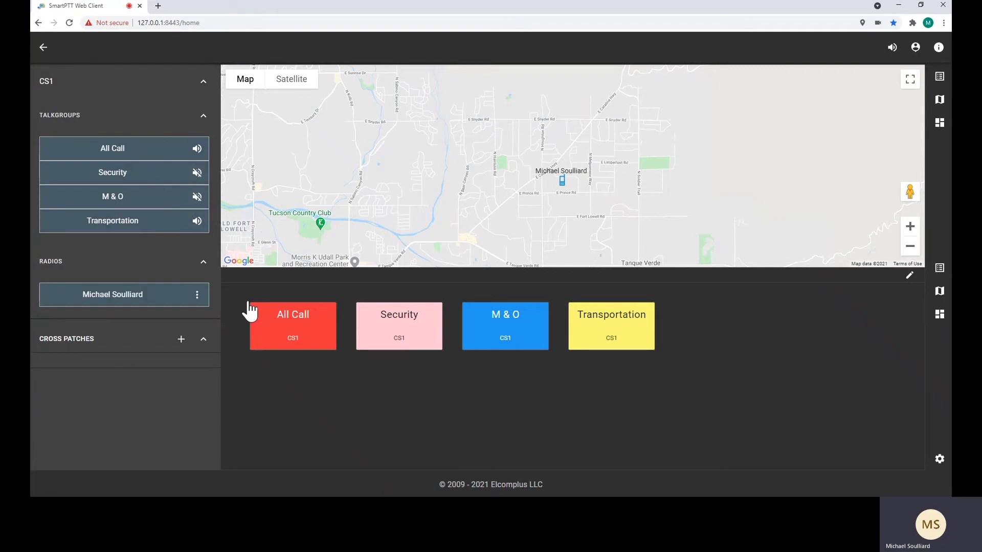
pyautogui.click(197, 197)
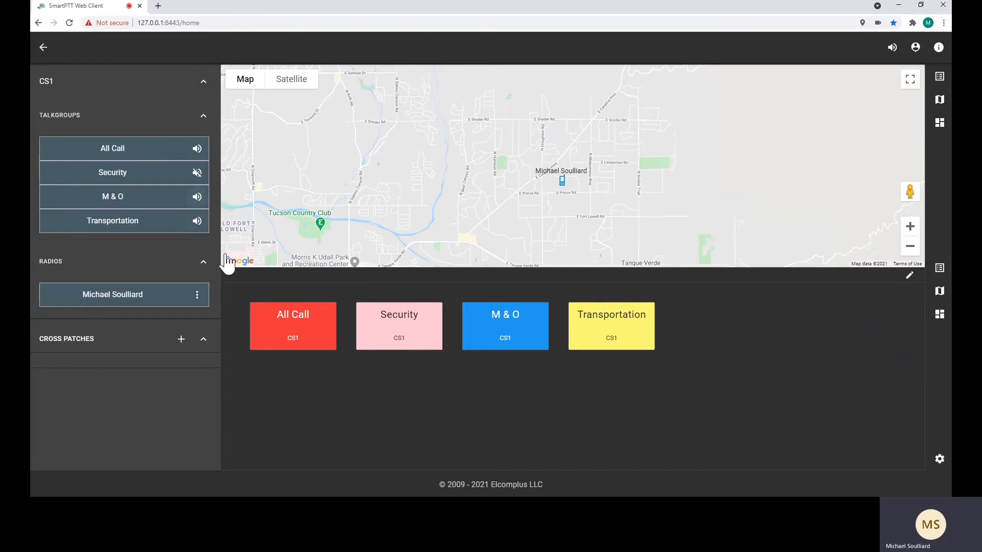
pyautogui.click(196, 173)
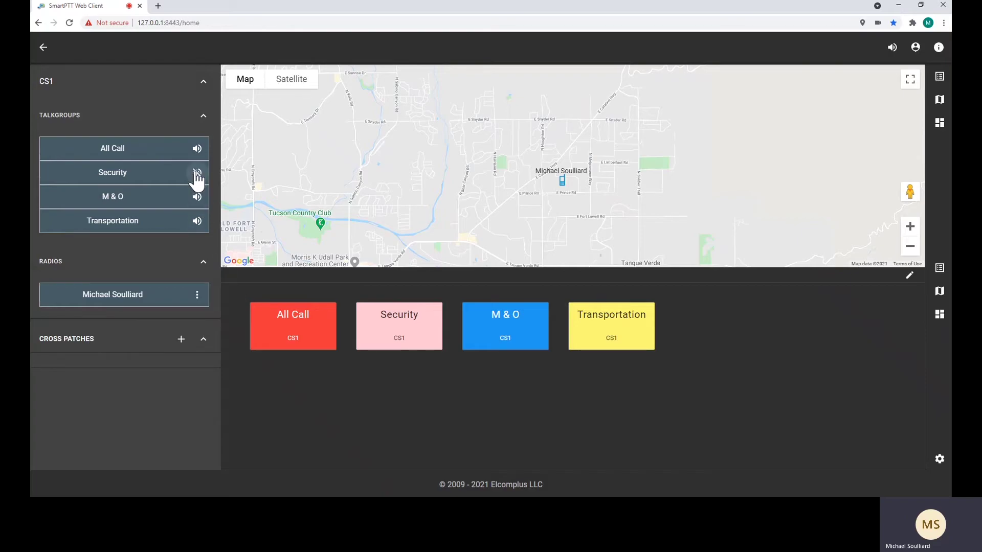
# Start a private voice call to the individual radio listed under CS1
pyautogui.click(128, 306)
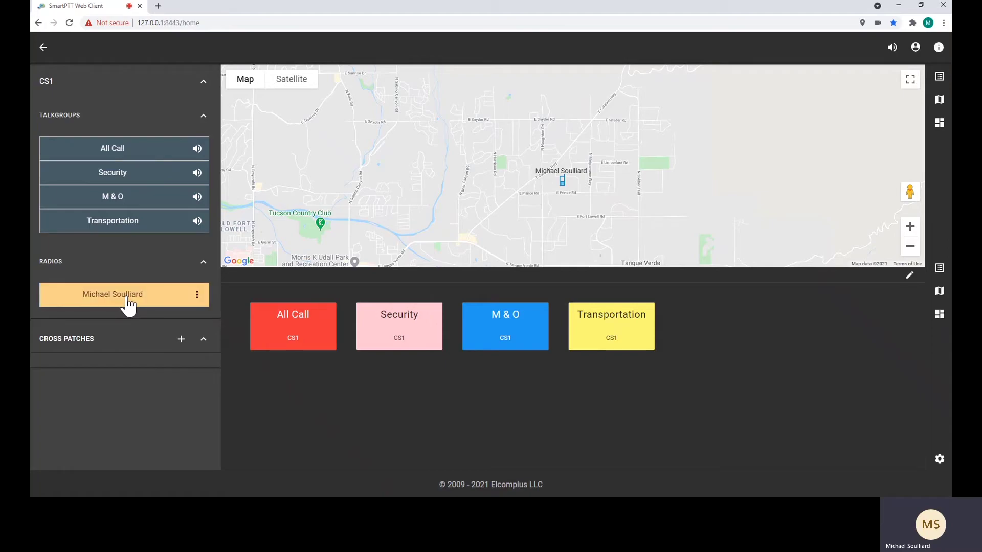
pyautogui.click(127, 306)
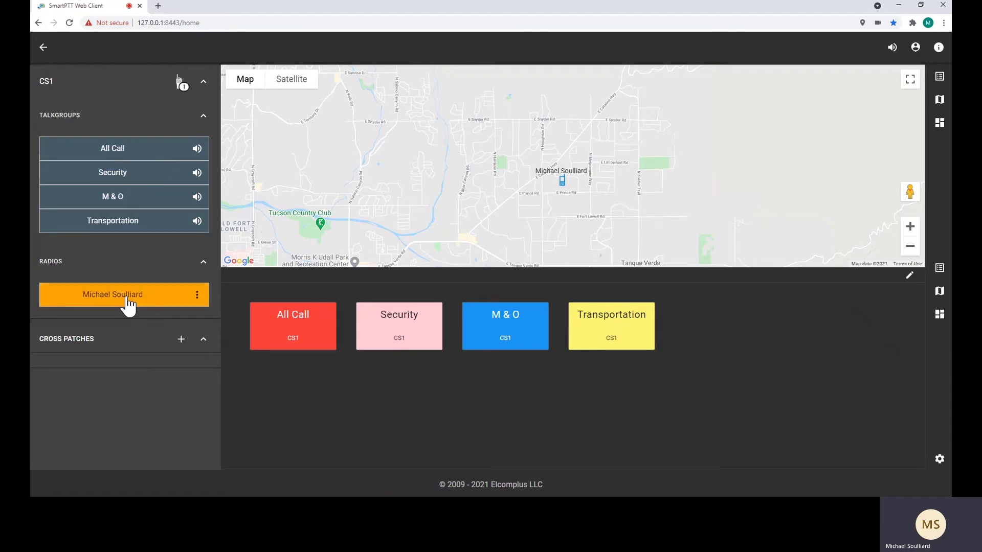
# End the private voice call to the individual radio listed under CS1
pyautogui.click(128, 306)
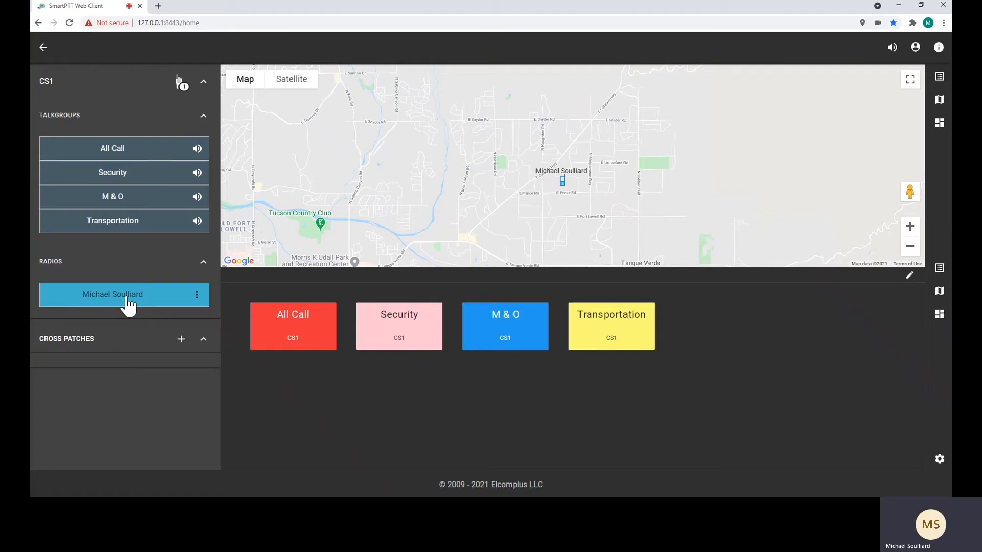
pyautogui.click(169, 305)
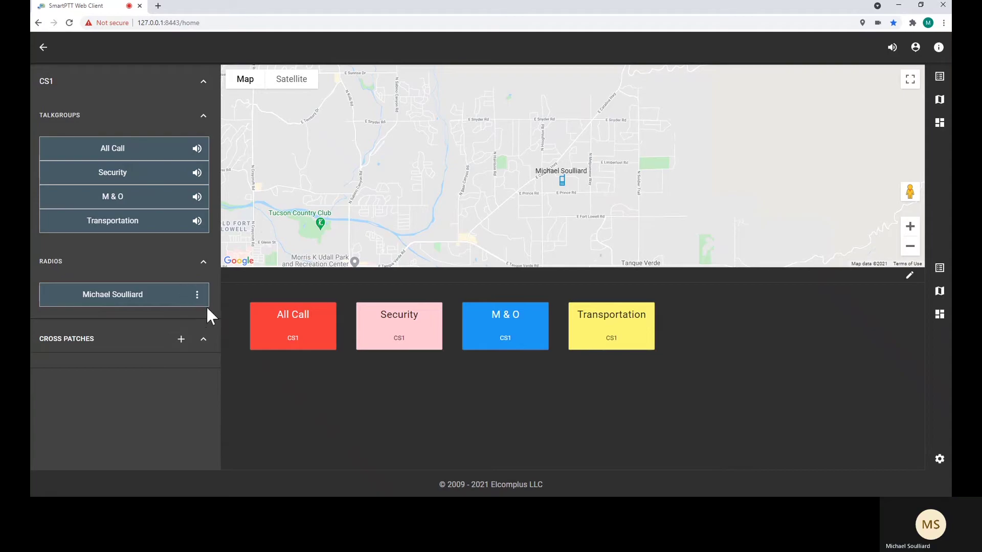
# Send the text message "Hello" to the individual radio listed under CS1
pyautogui.click(198, 302)
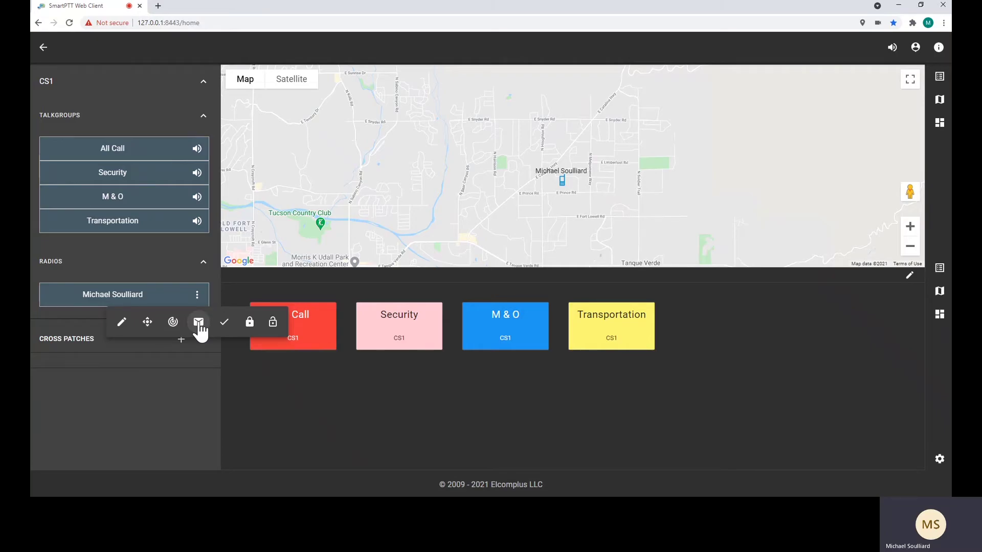
pyautogui.click(199, 323)
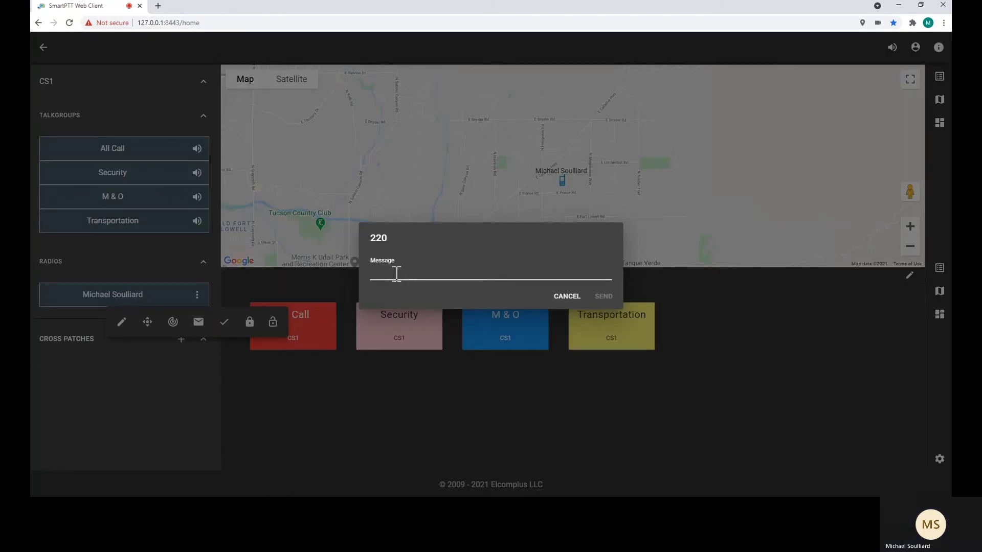
pyautogui.write('Hello')
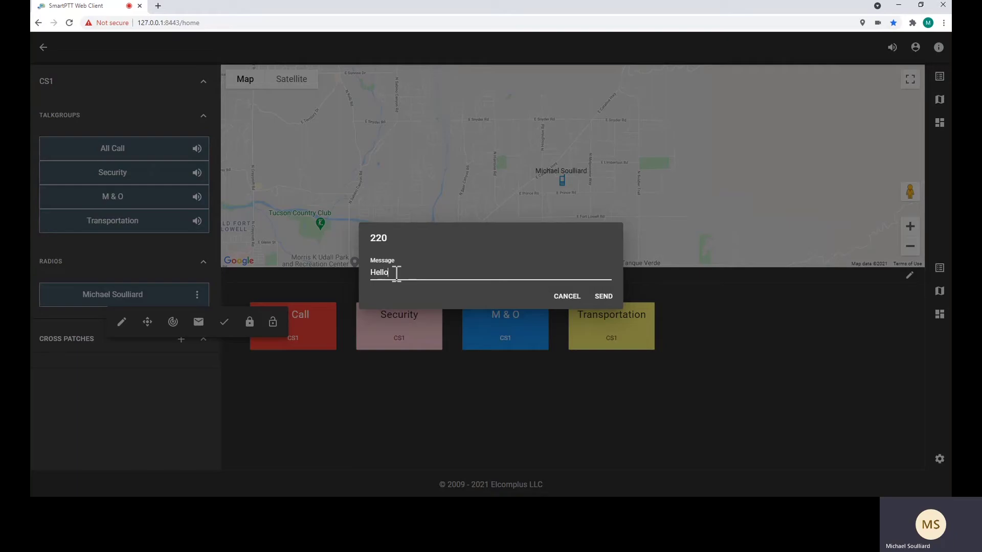
pyautogui.click(604, 297)
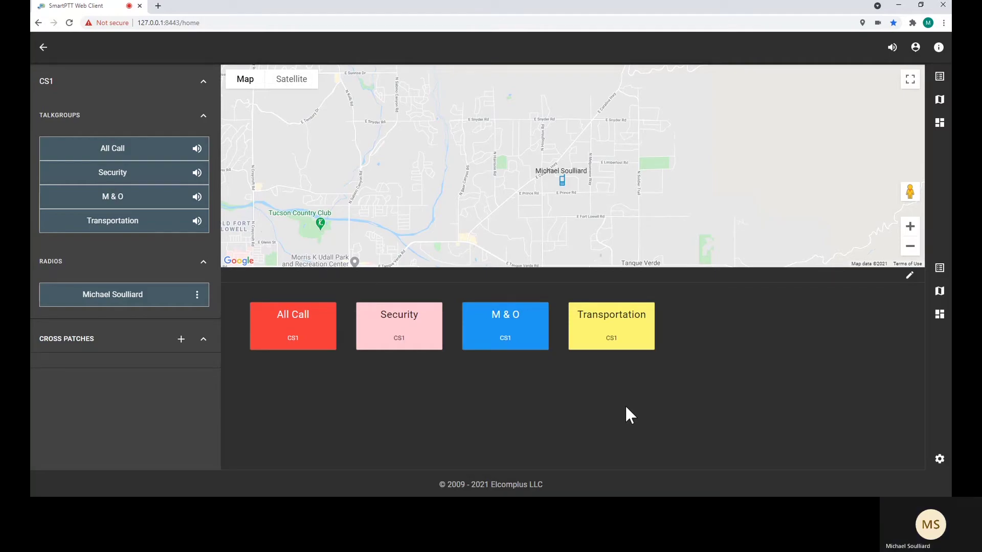
# Block the individual radio listed under CS1 and unblock it again
pyautogui.click(197, 297)
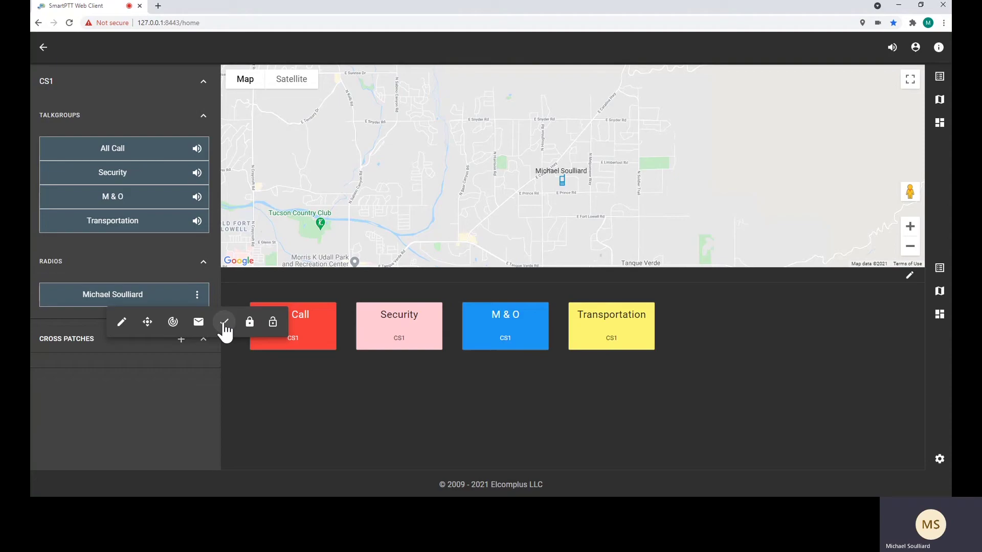
pyautogui.click(250, 328)
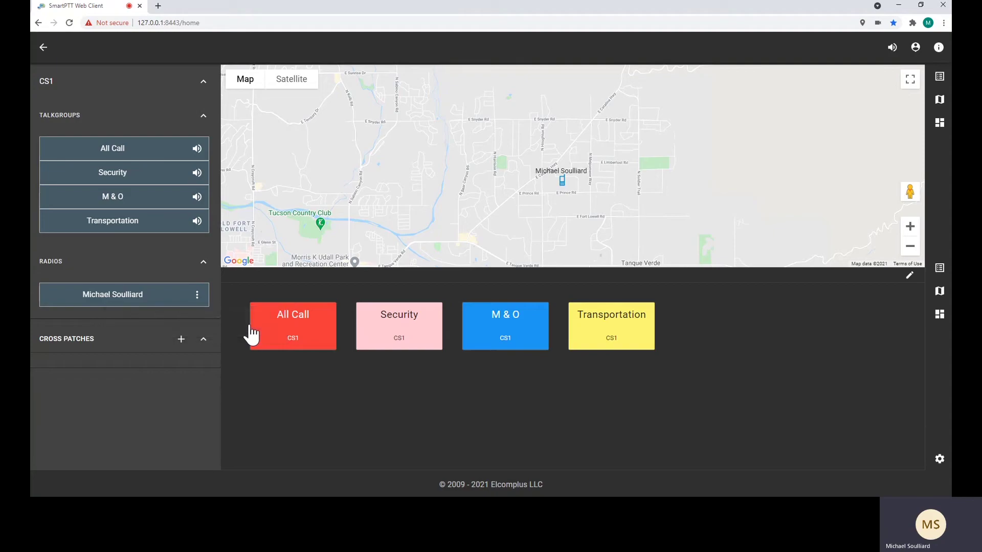
pyautogui.click(197, 294)
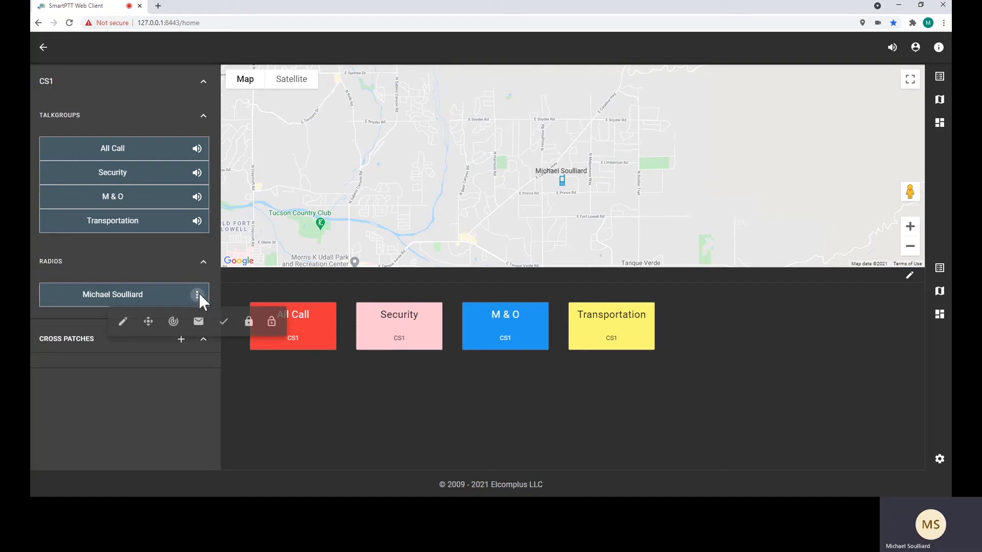
pyautogui.click(273, 323)
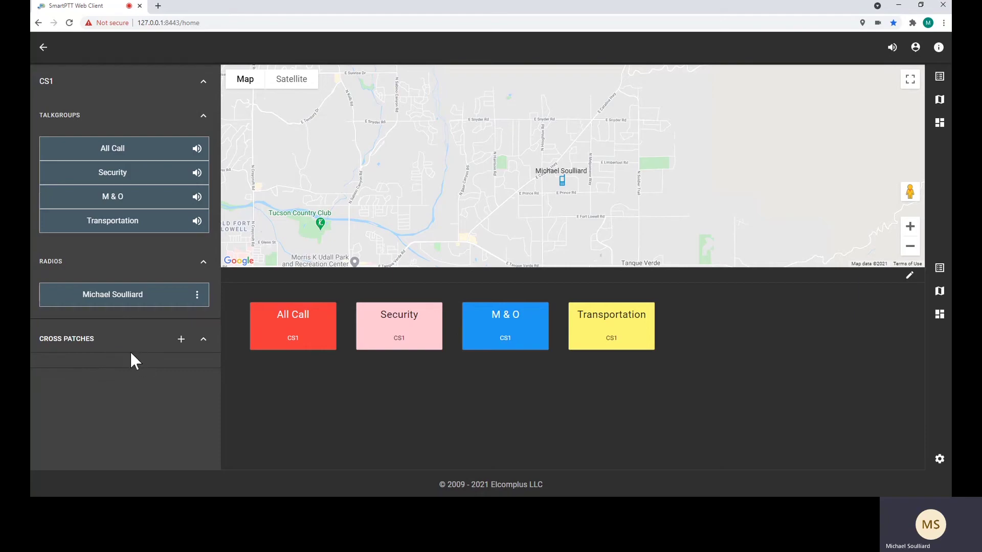
# Draft a cross patch named "Security <> Admin" with the Security talkgroup and cancel it without creating it
pyautogui.click(181, 340)
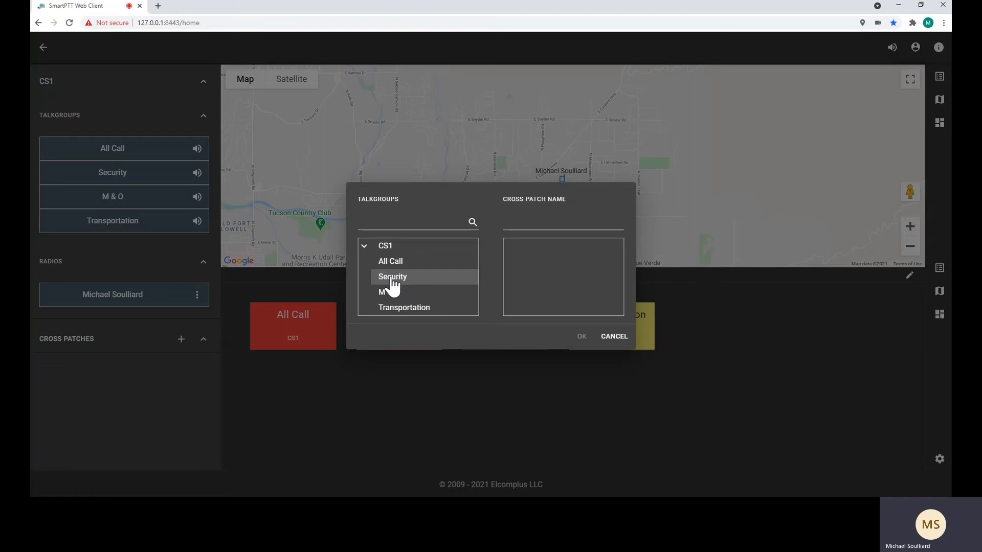
pyautogui.click(392, 279)
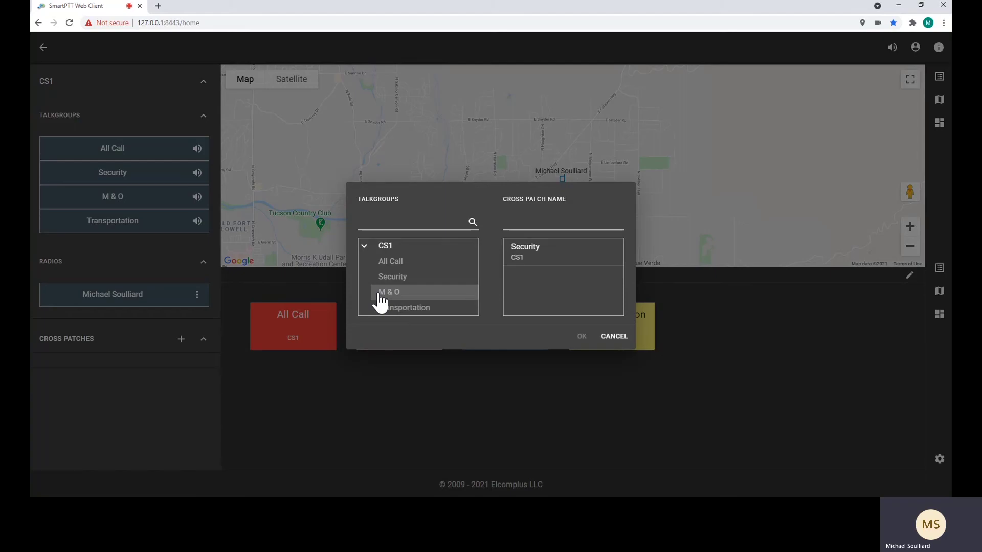
pyautogui.click(525, 223)
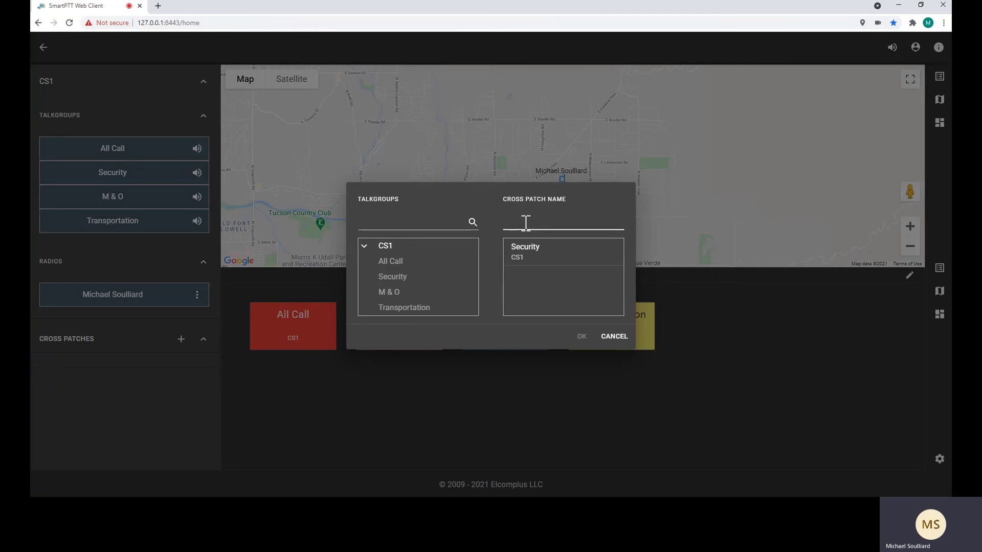
pyautogui.write('Security <> Admin')
pyautogui.click(614, 337)
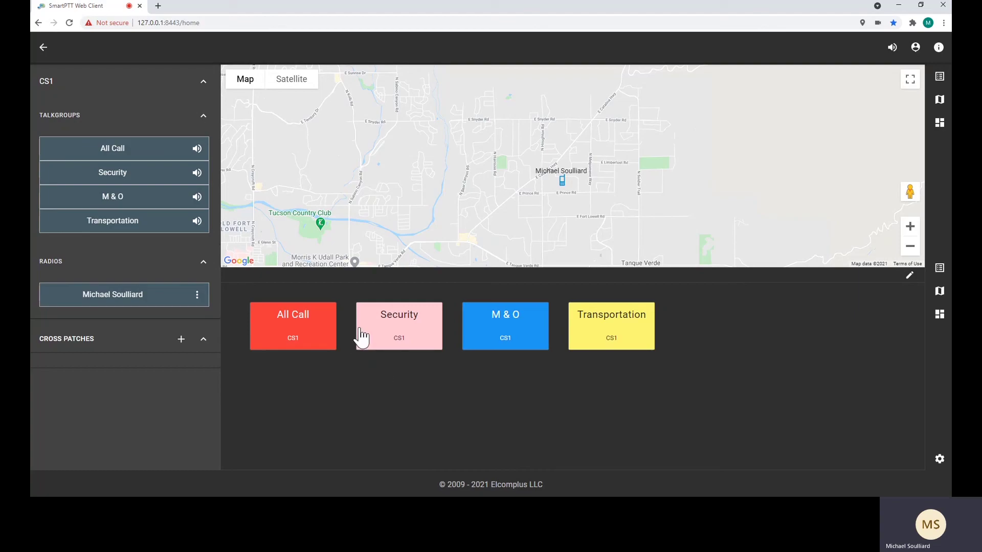
# Select the Security talkgroup from its custom console tile and make a short voice call to it
pyautogui.click(405, 330)
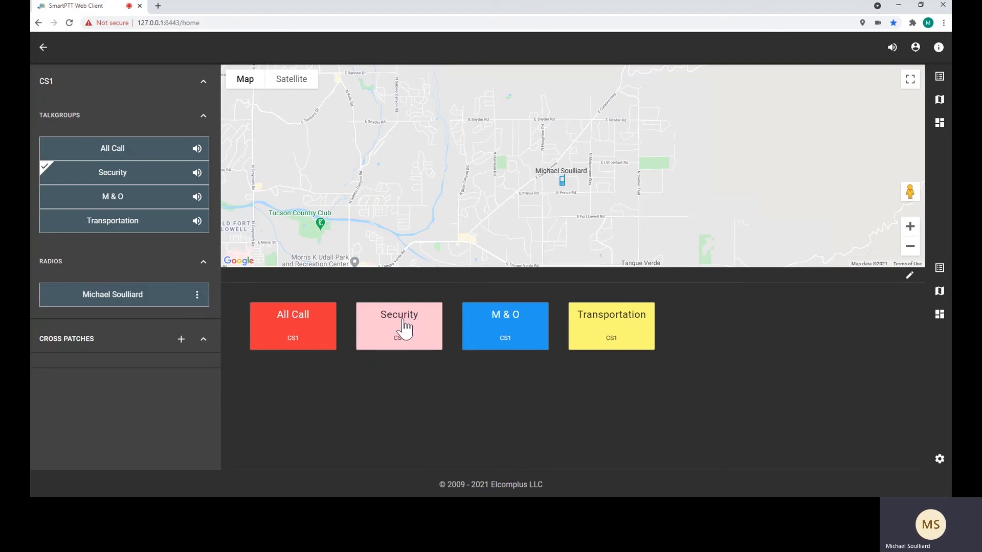
pyautogui.click(405, 329)
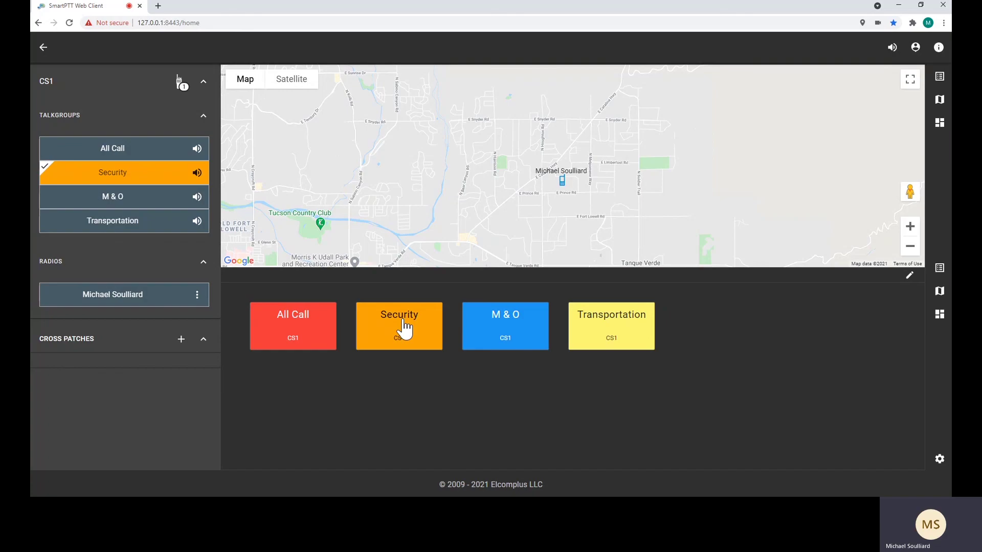
pyautogui.click(404, 329)
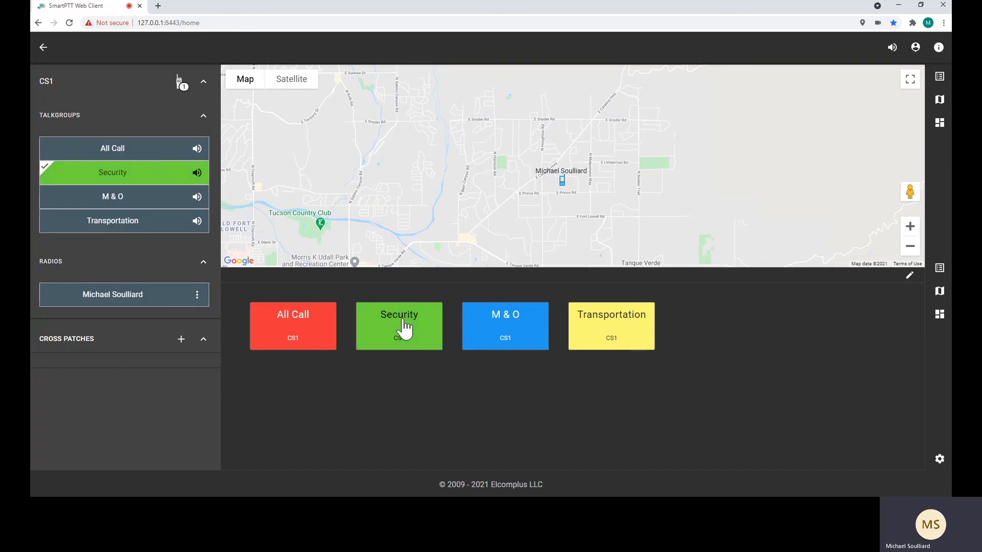